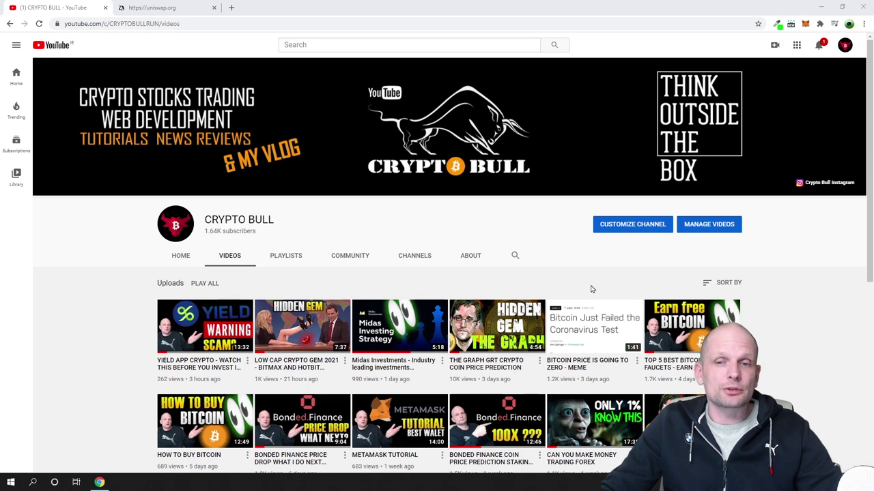
- Scroll the CRYPTO BULL Videos tab down to reveal the METAMASK TUTORIAL upload
scroll(487, 281, down, 2)
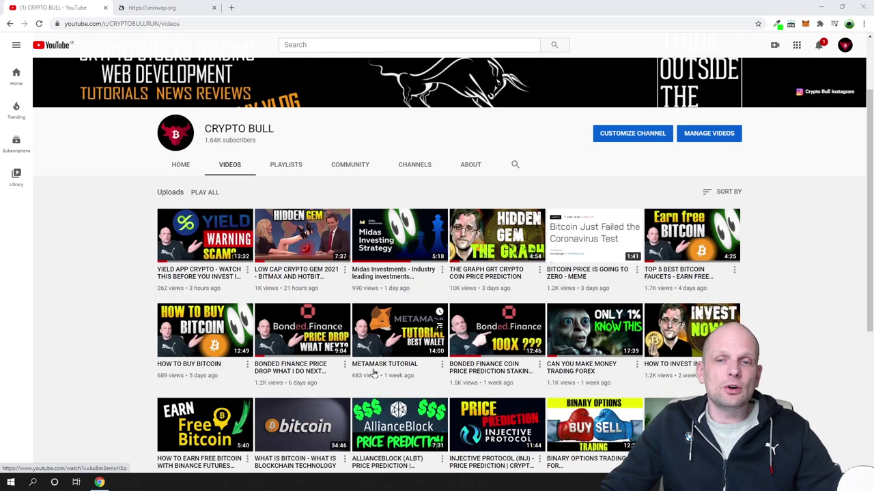
click(806, 26)
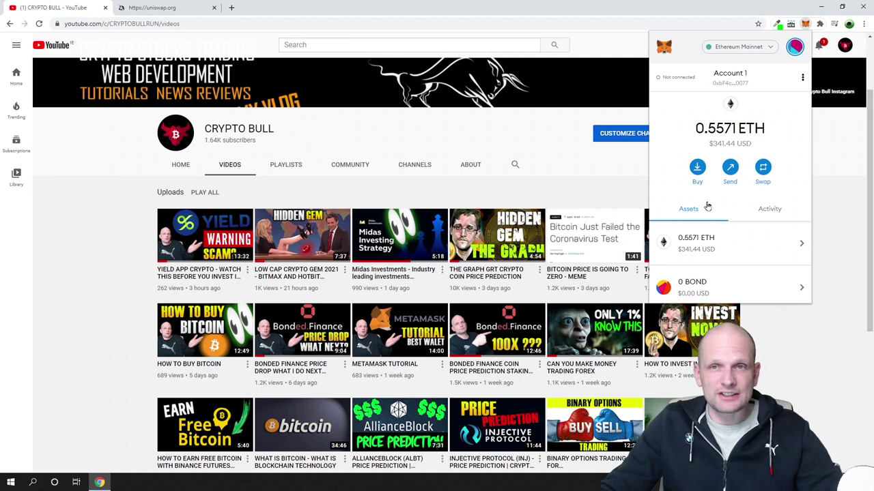
click(133, 172)
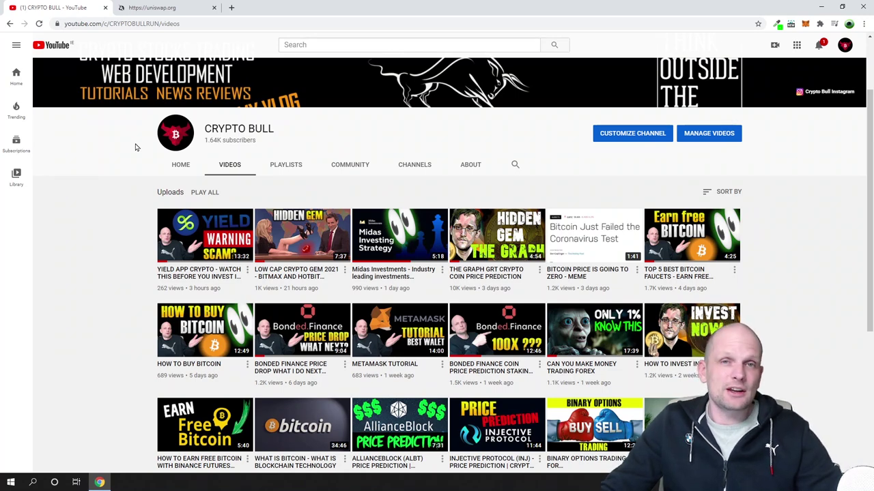
- Launch the Uniswap app from uniswap.org to reach the swap page showing 0.5571 ETH
click(163, 8)
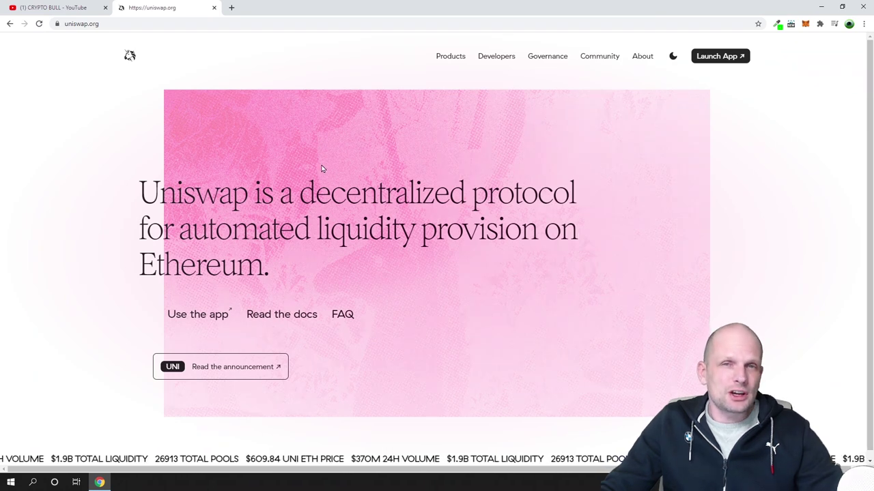
click(711, 60)
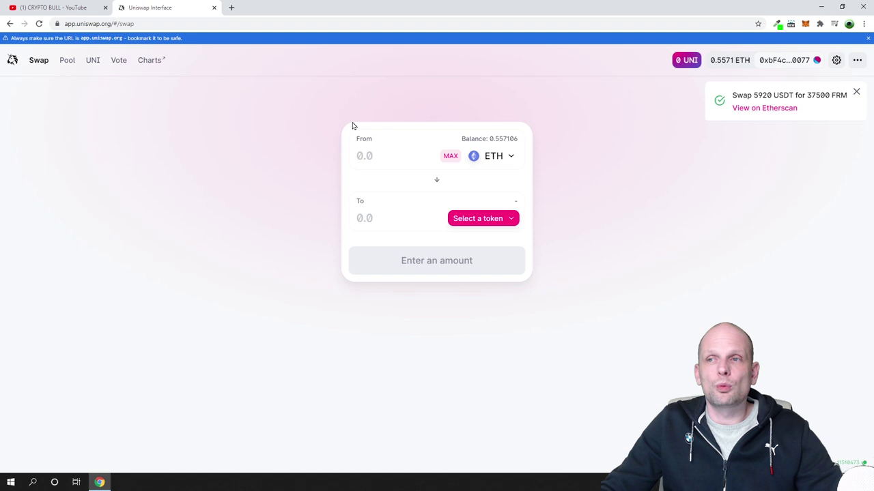
- Disconnect the MetaMask account from app.uniswap.org through its Connected sites list
click(805, 24)
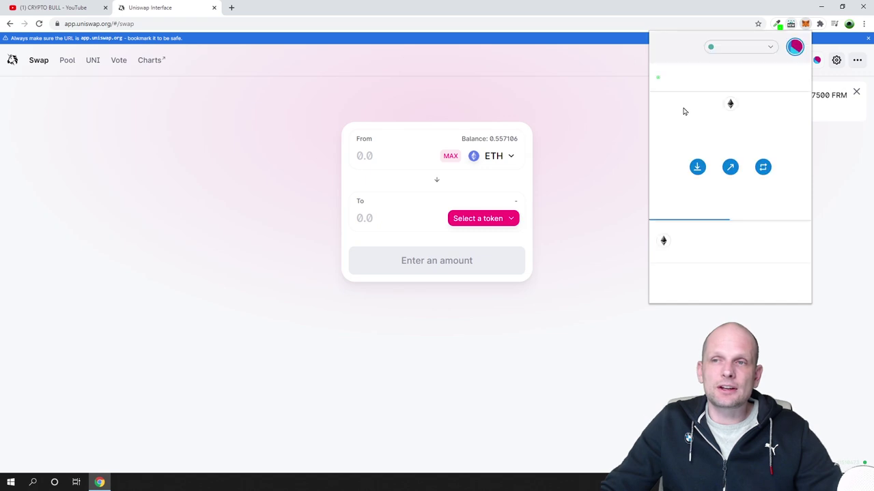
click(677, 80)
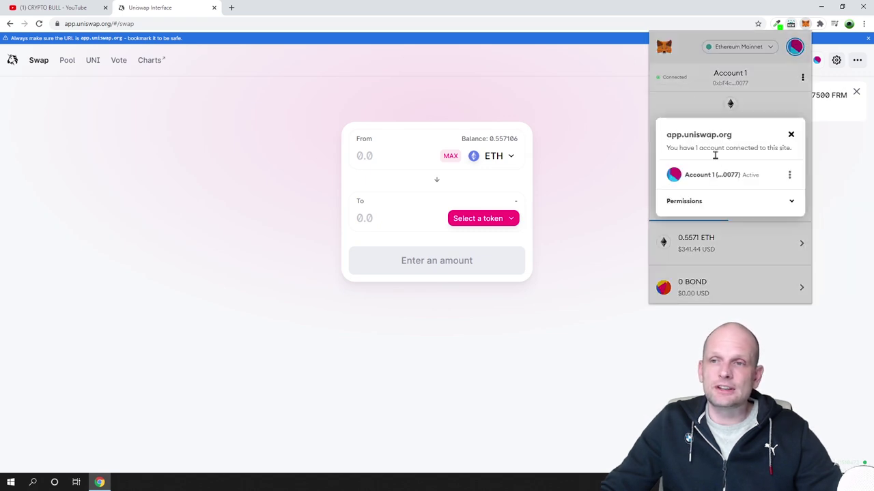
click(790, 175)
click(767, 197)
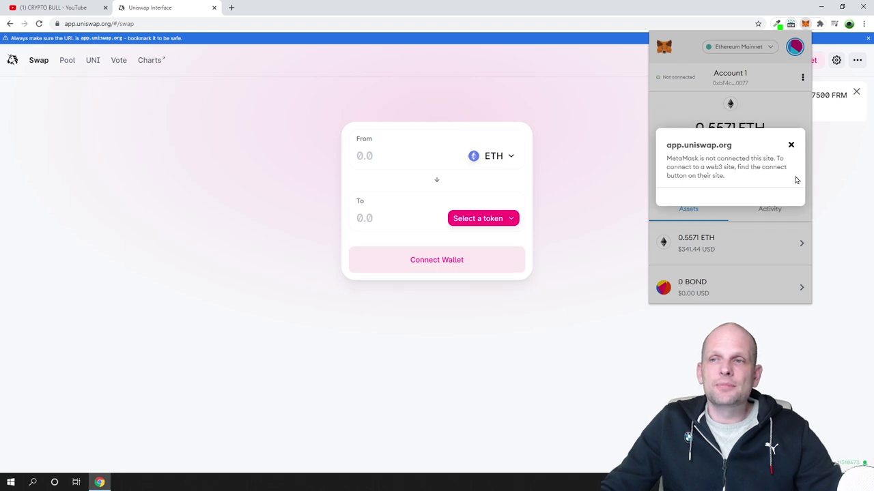
click(792, 146)
click(618, 198)
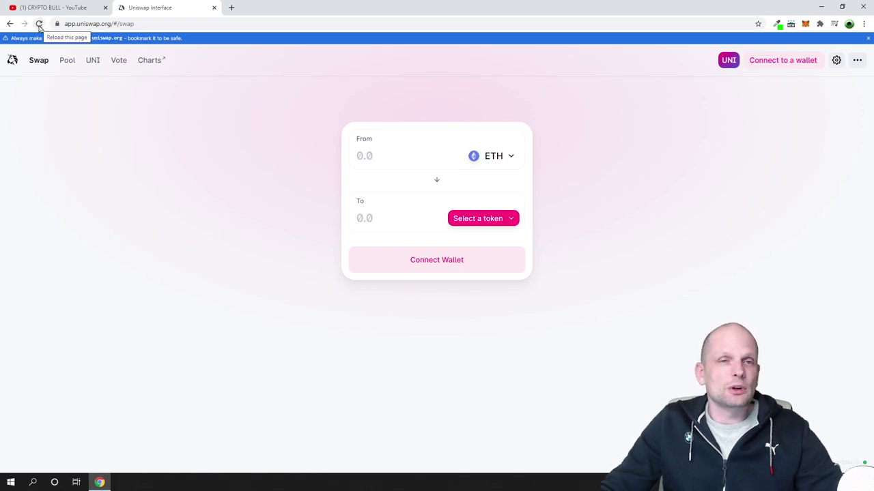
- Reload the swap page and bring up the Connect to a wallet dialog
click(39, 23)
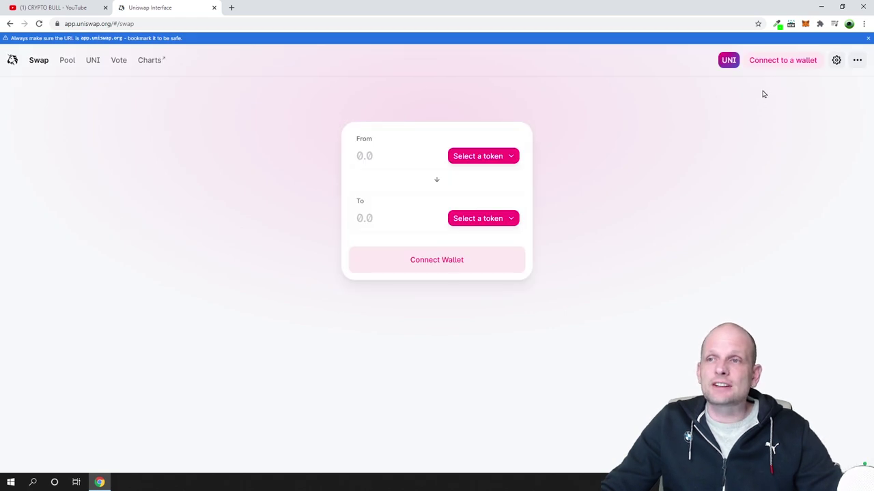
click(790, 64)
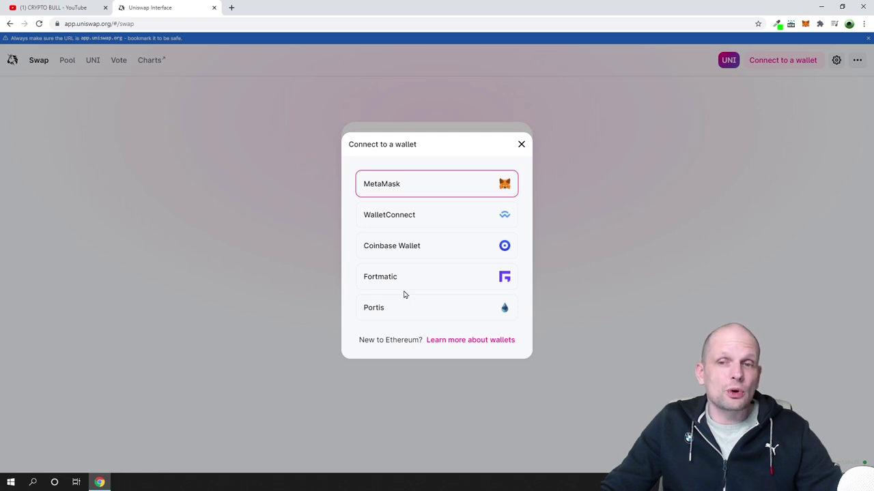
- Connect MetaMask's Account 1 to Uniswap, approving it in the MetaMask window
click(404, 187)
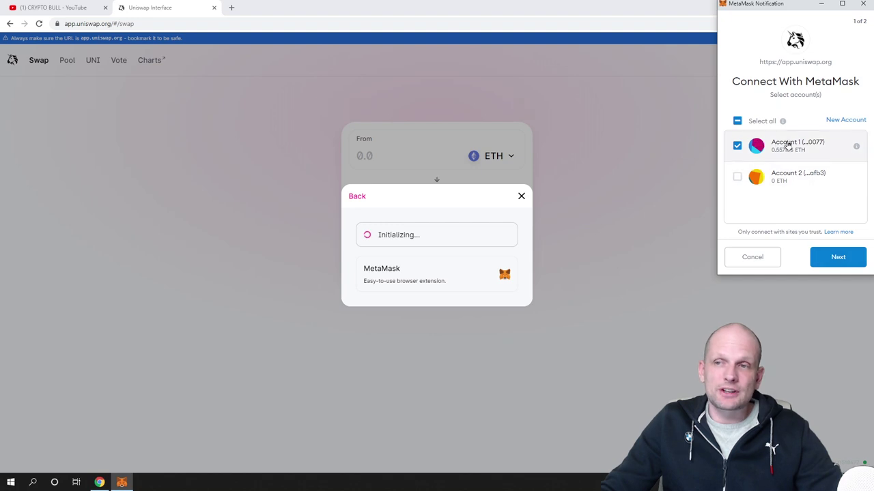
click(836, 257)
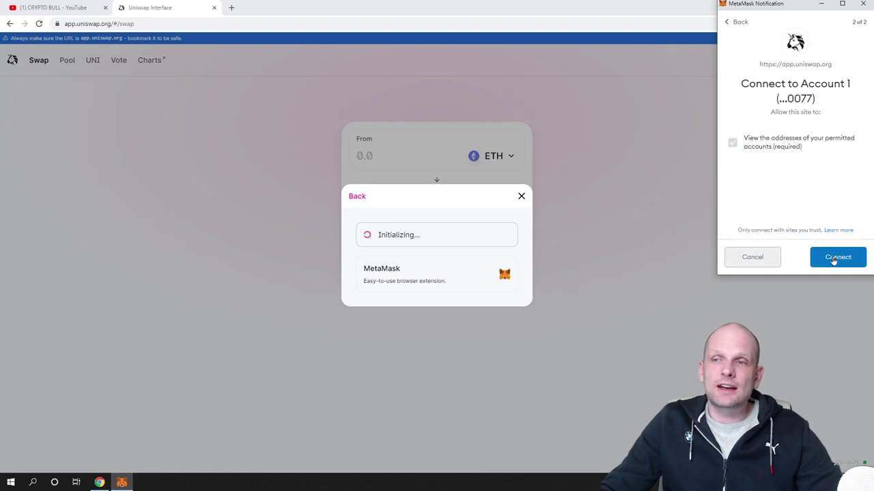
click(837, 256)
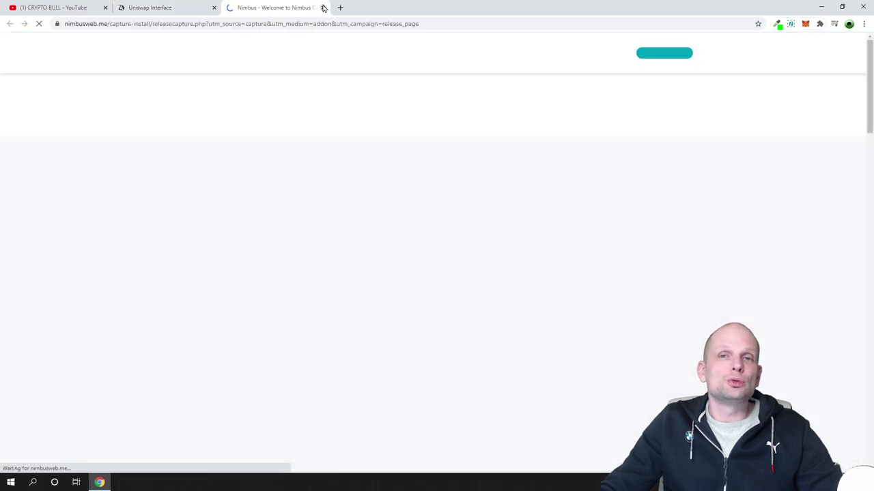
- Close the Nimbus tab and confirm the 0.5571 ETH balance in MetaMask
click(323, 8)
click(805, 24)
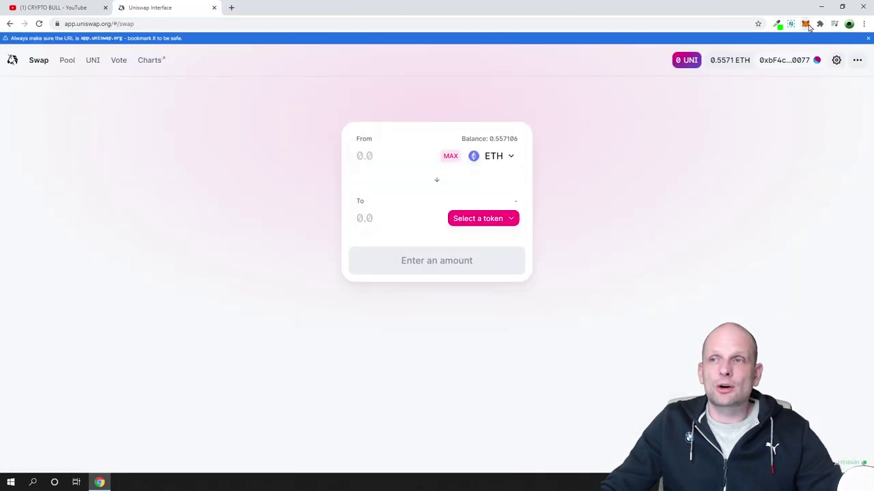
drag(707, 128, 736, 128)
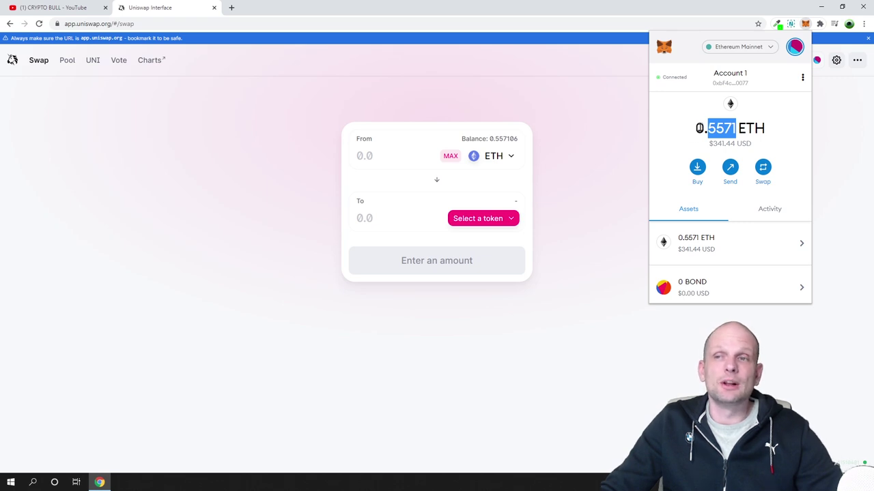
drag(702, 128, 755, 130)
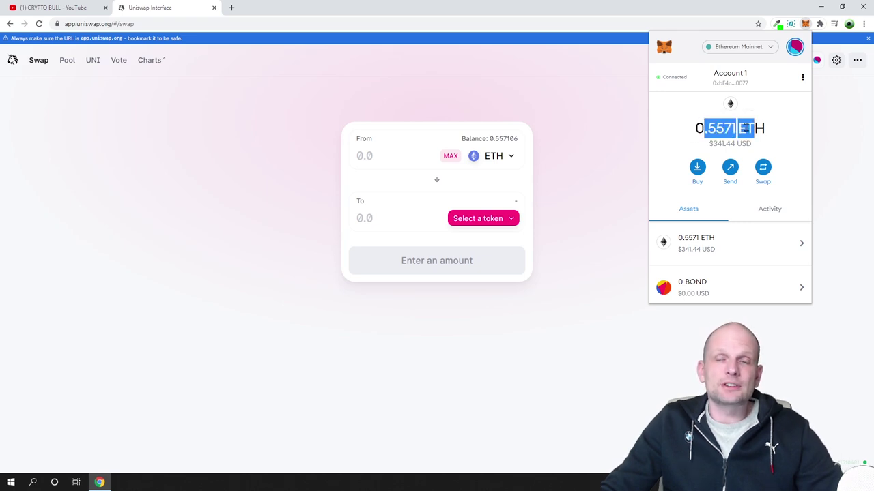
click(594, 125)
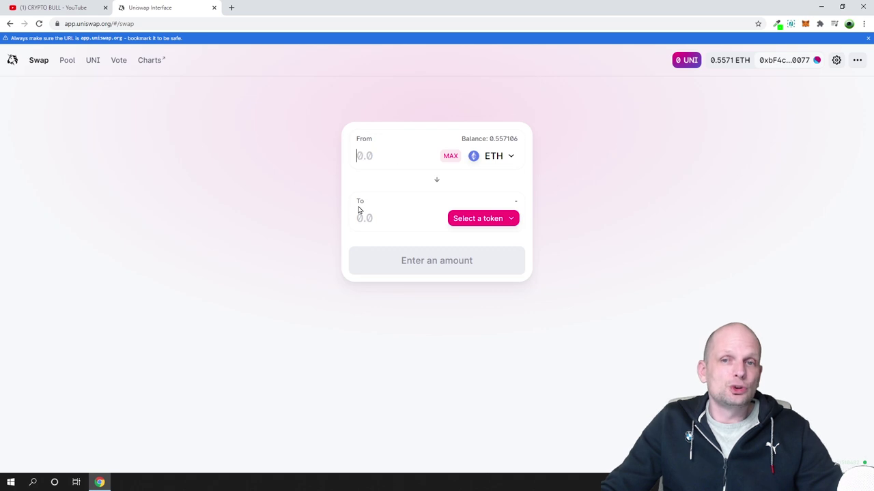
- Enter about 0.5471 ETH to pay, keeping ETH, and select BAL to receive
click(360, 155)
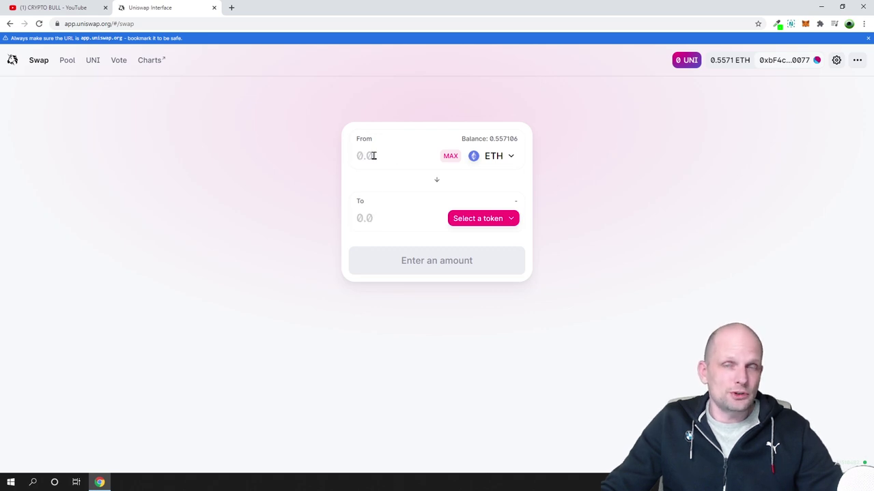
click(505, 158)
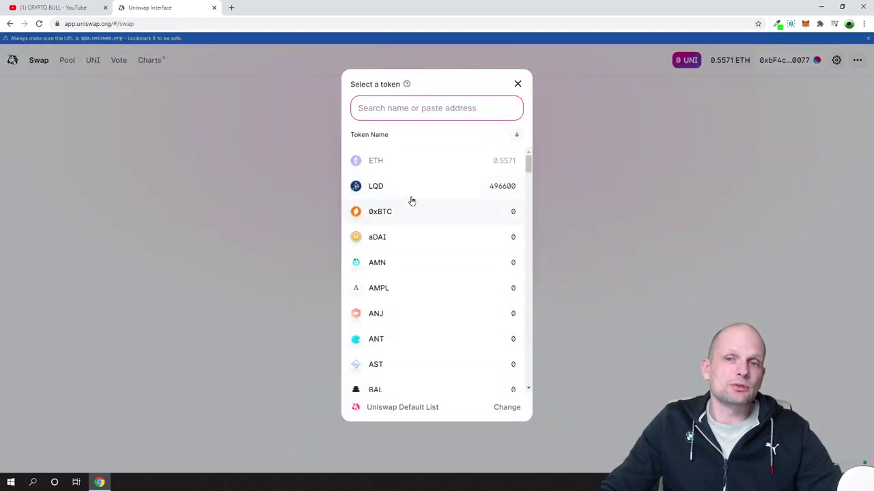
click(379, 167)
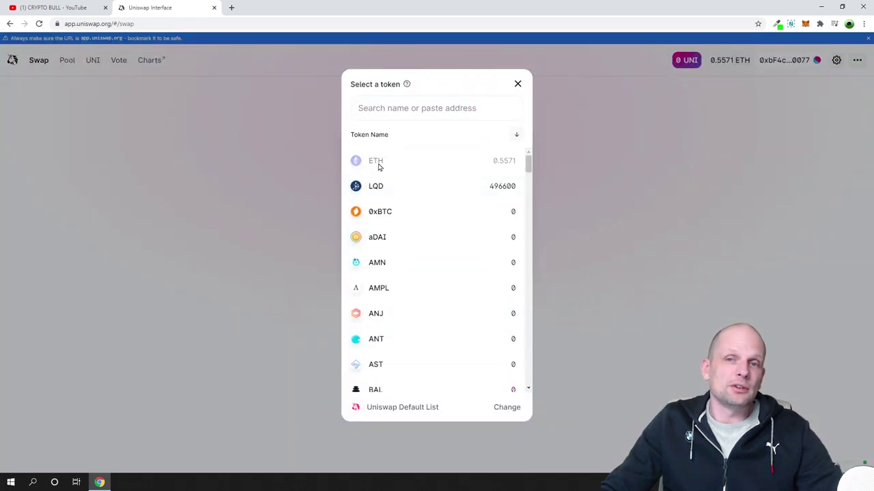
click(379, 166)
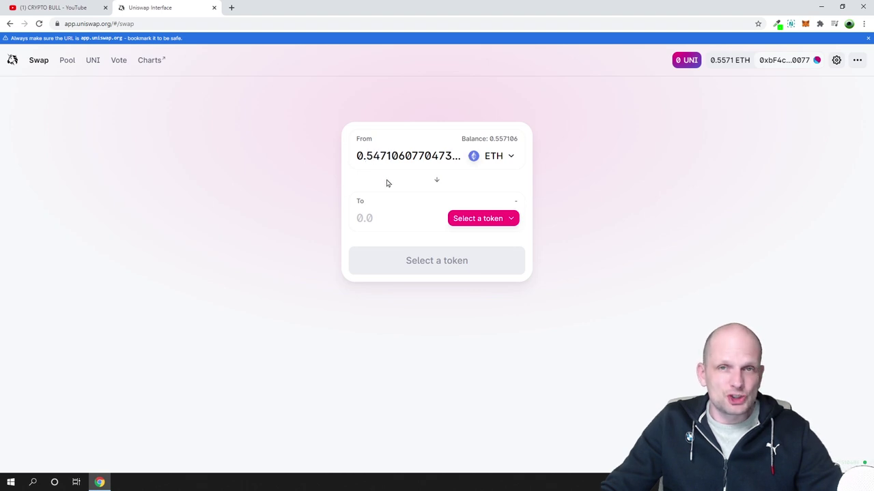
click(483, 218)
click(397, 320)
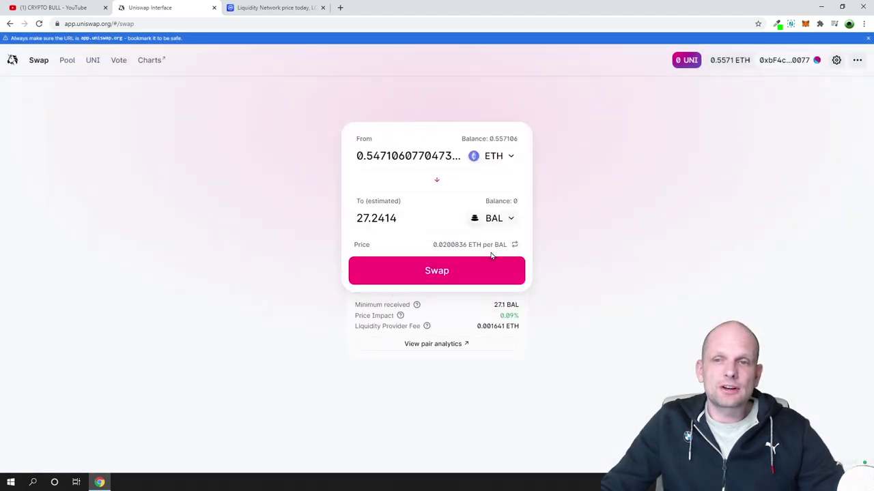
click(357, 155)
drag(357, 155, 397, 155)
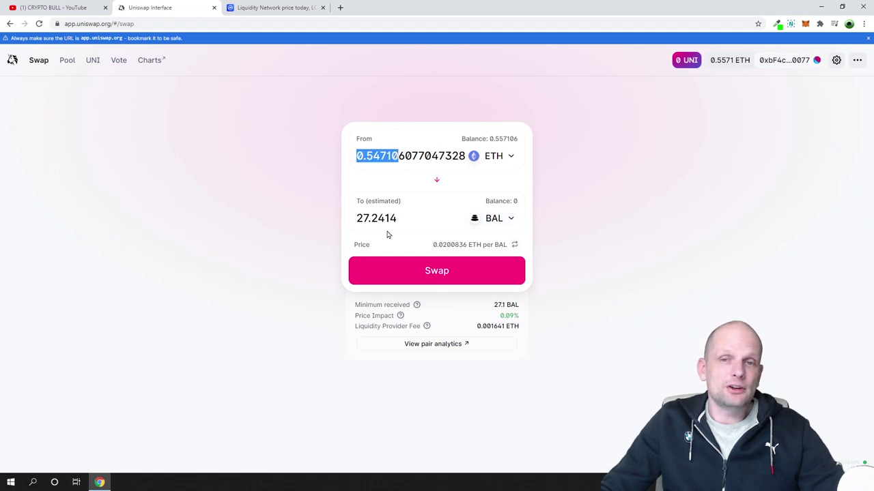
drag(357, 218, 414, 221)
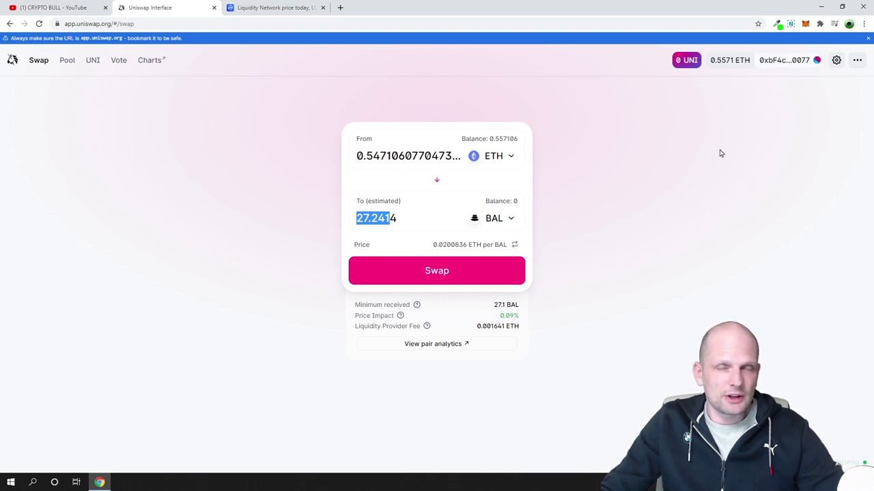
click(363, 156)
drag(364, 155, 393, 232)
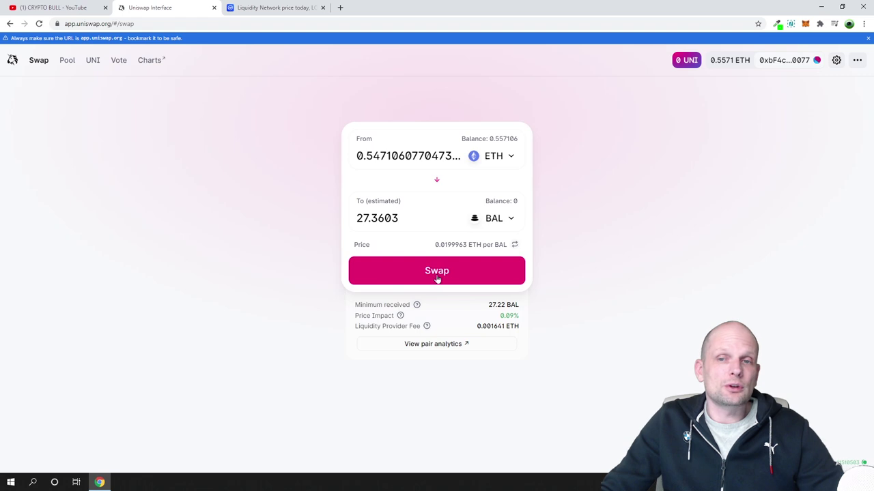